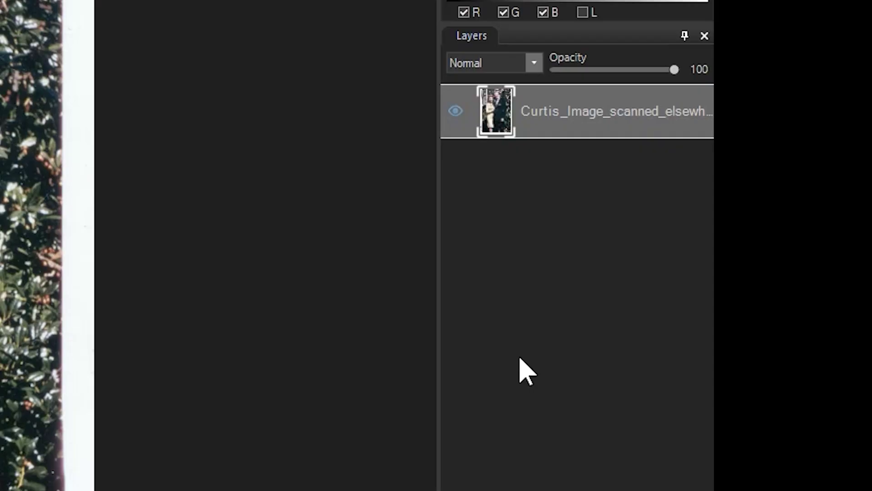
Duplicate the photo layer and add a Noise Reduction adjustment layer.
right_click(555, 122)
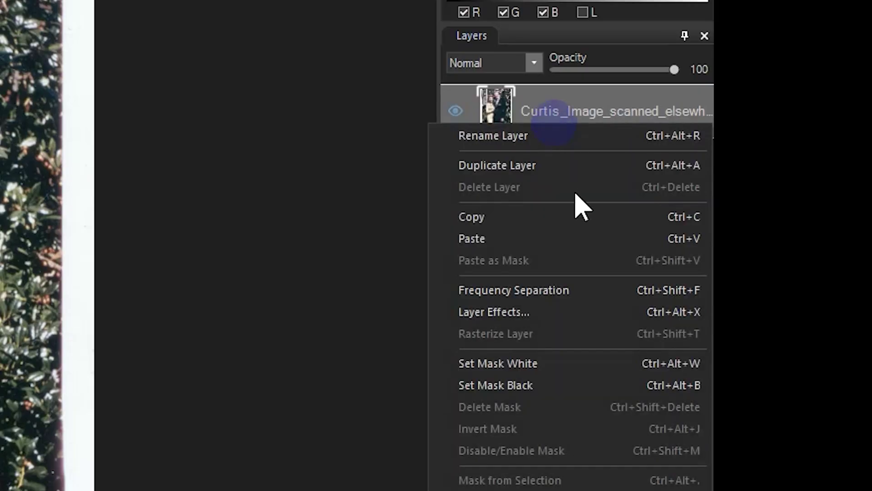
left_click(565, 172)
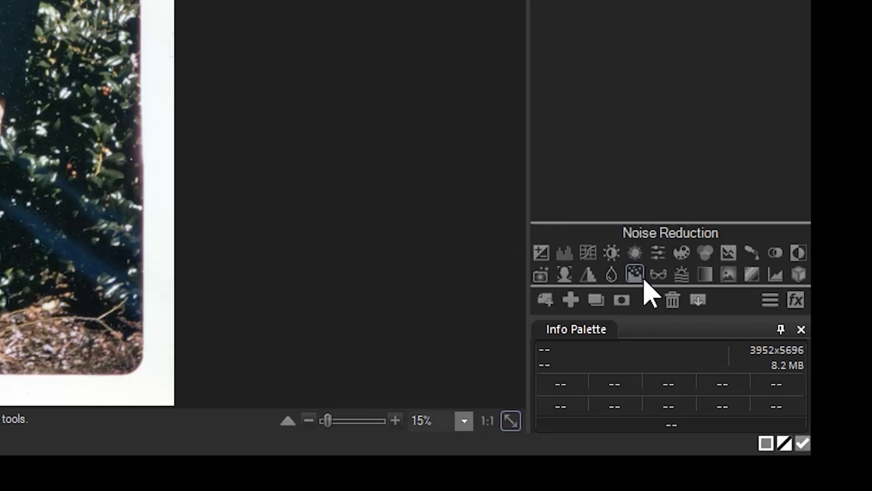
left_click(642, 279)
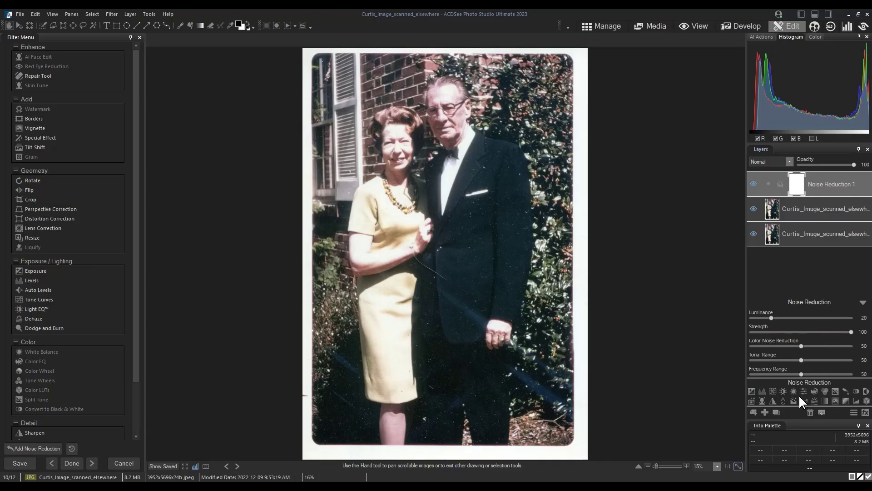
Raise the Noise Reduction Luminance amount to 61.
left_click_drag(771, 317, 787, 318)
left_click_drag(569, 332, 766, 344)
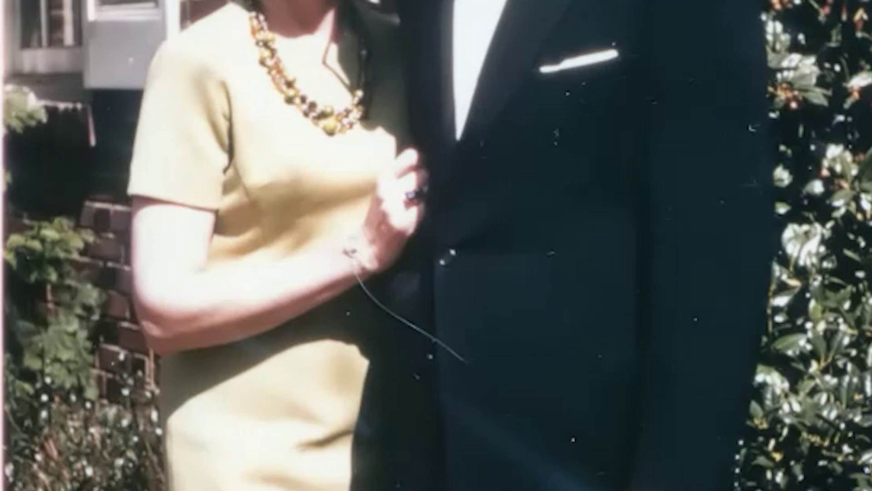
left_click(861, 307)
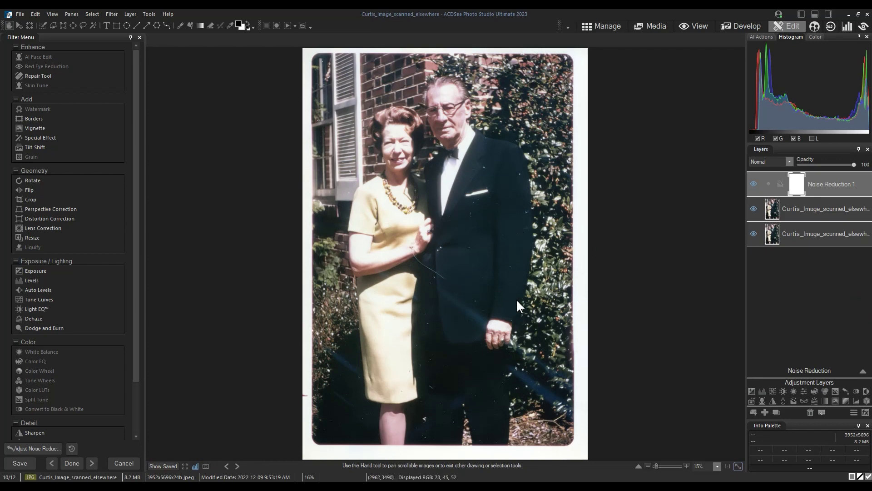
scroll(480, 267, "up", 2)
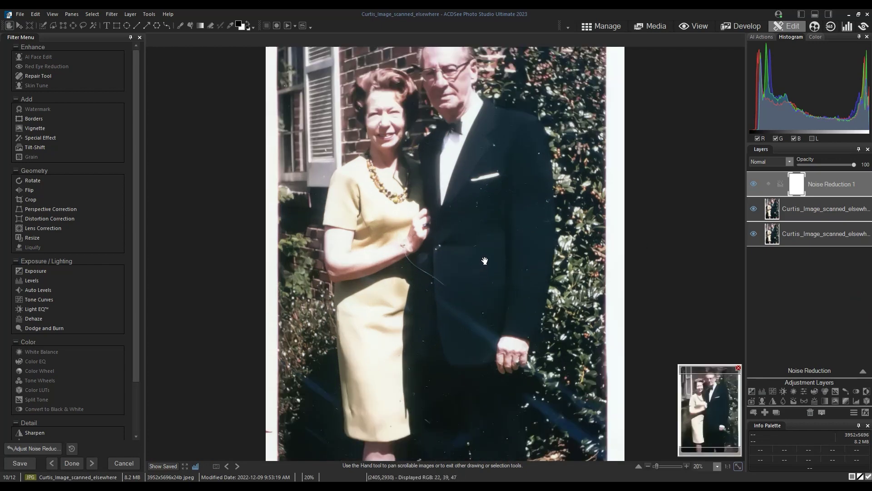
scroll(485, 260, "up", 2)
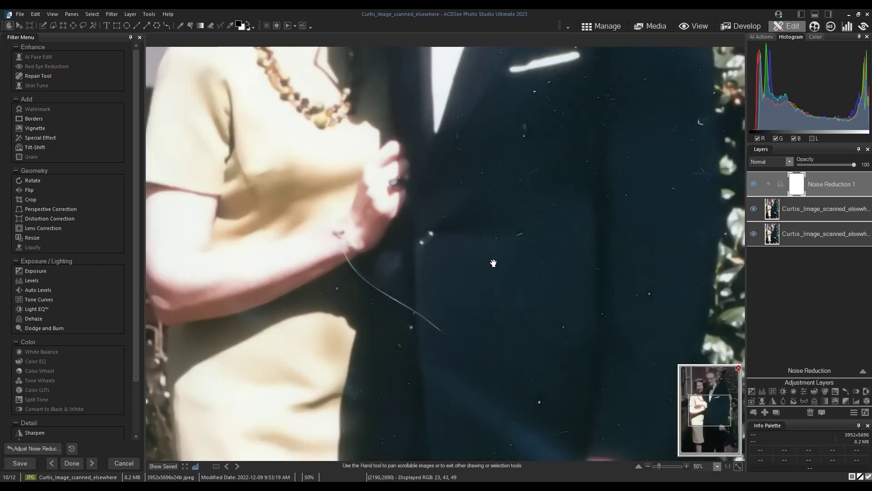
Apply Frequency Separation to the copy layer at a 29-pixel blur radius, checking both previews.
left_click(817, 211)
right_click(817, 211)
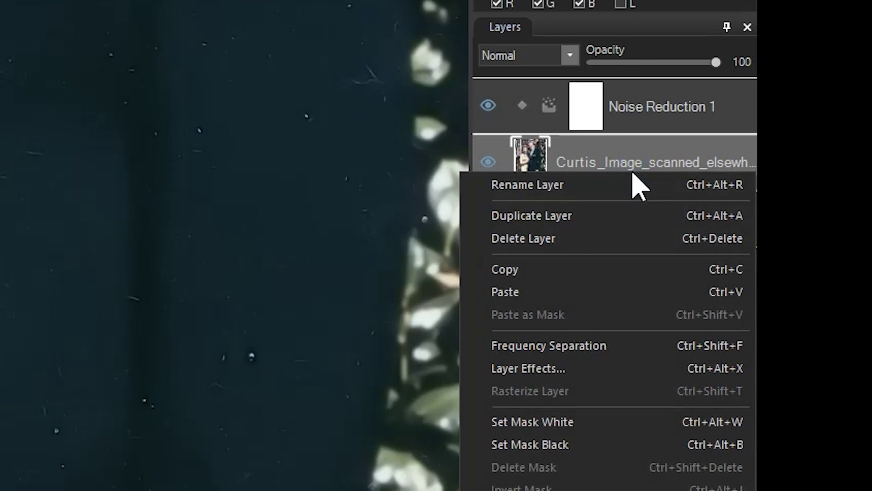
left_click(591, 346)
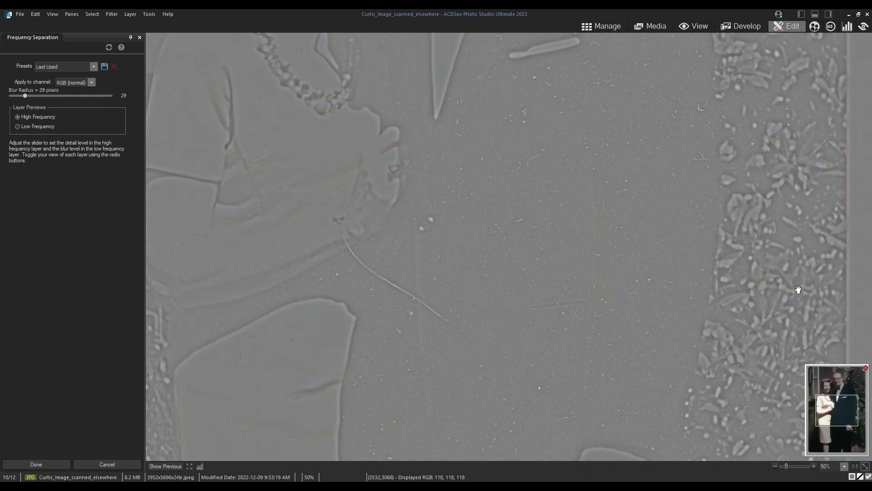
scroll(570, 209, "down", 3)
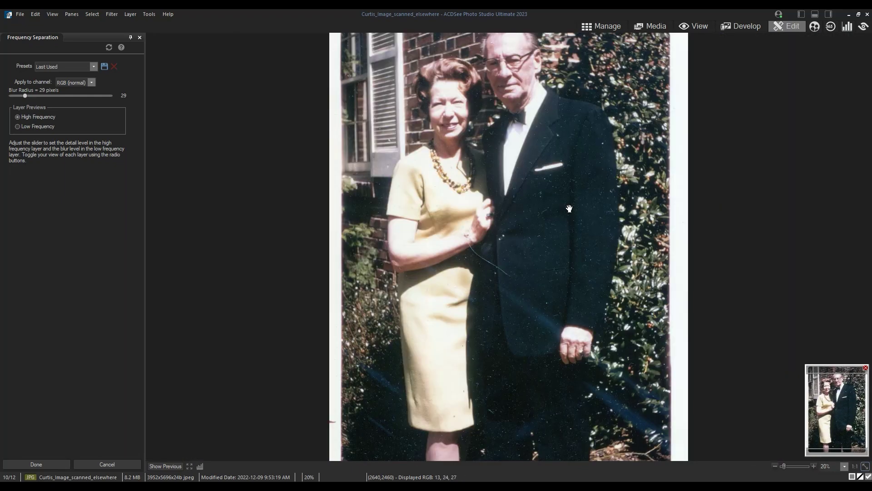
scroll(586, 202, "down", 1)
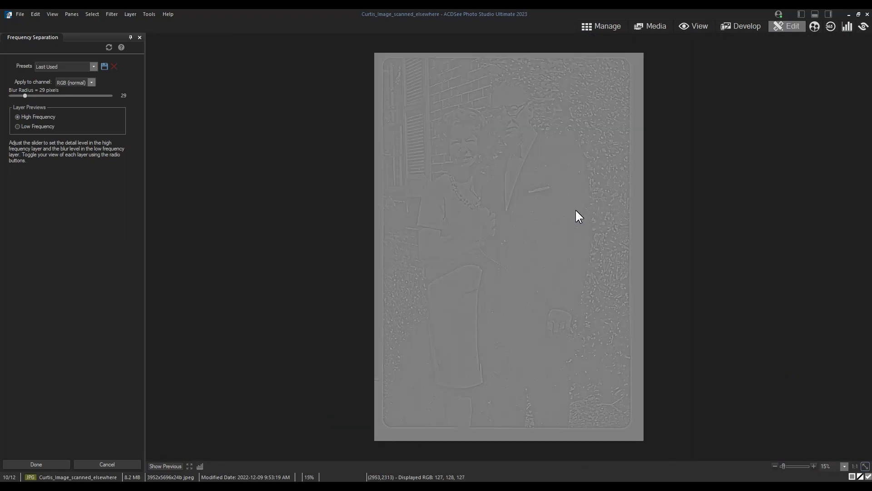
left_click(17, 126)
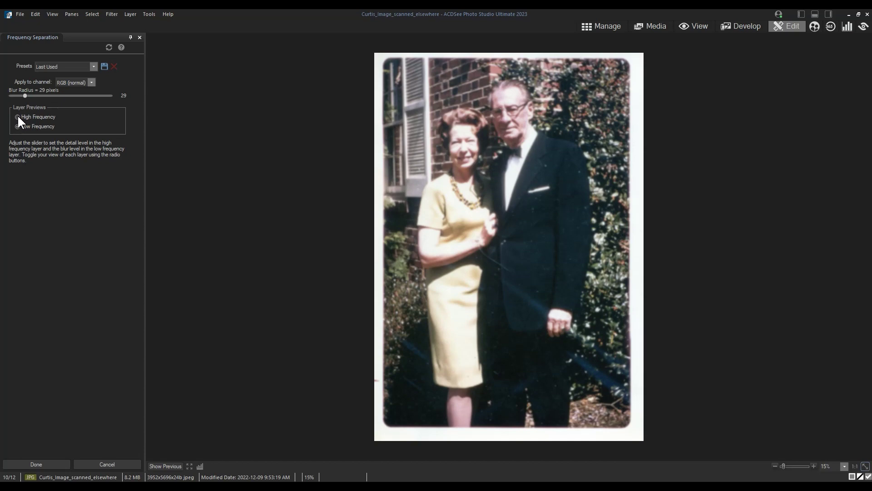
left_click(18, 117)
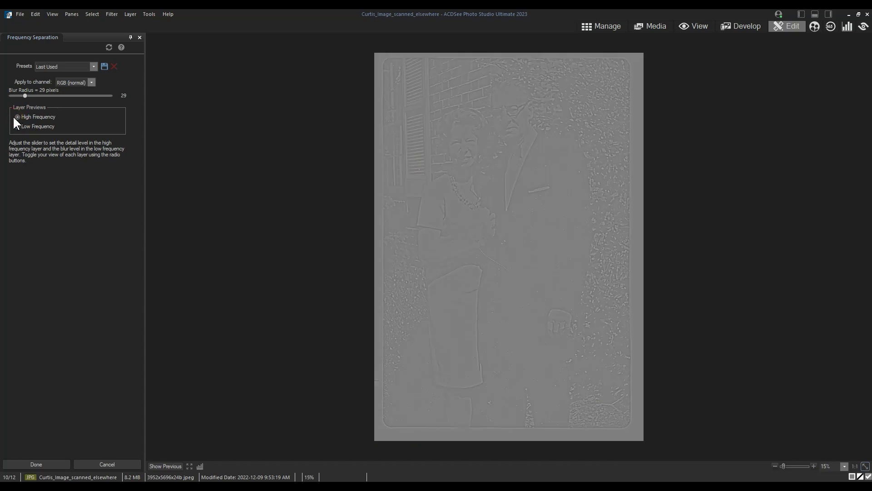
left_click(17, 127)
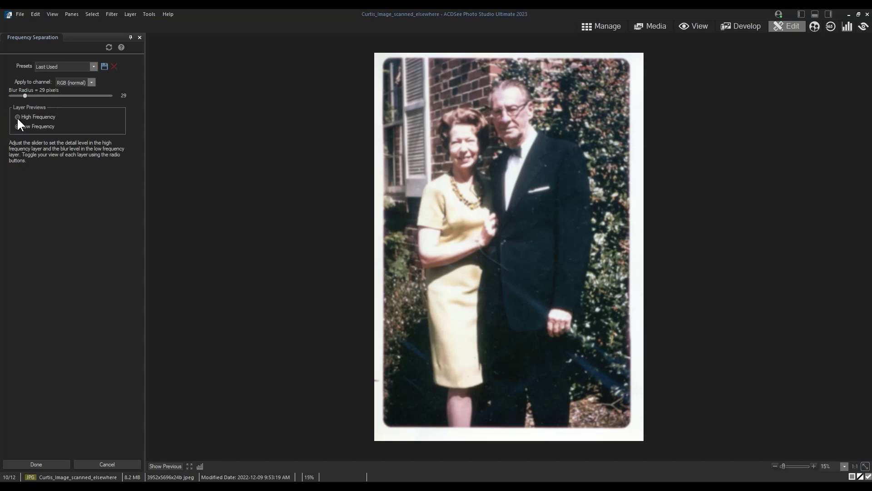
left_click(18, 116)
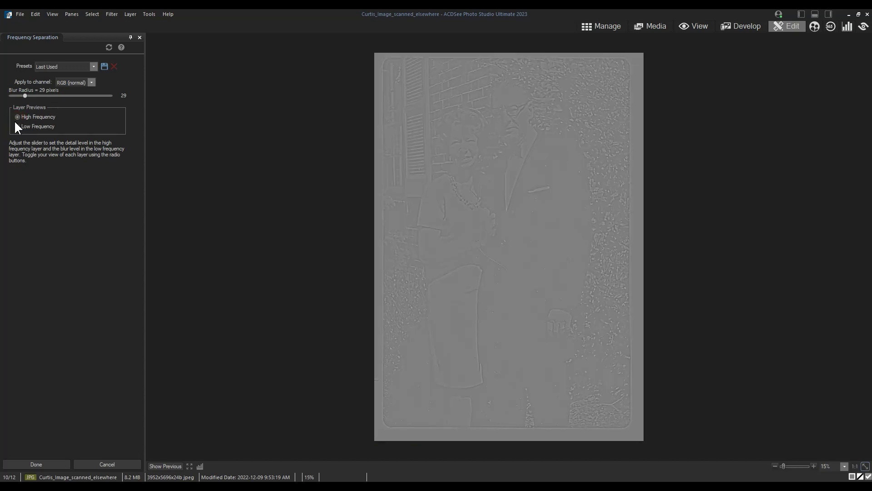
left_click(42, 461)
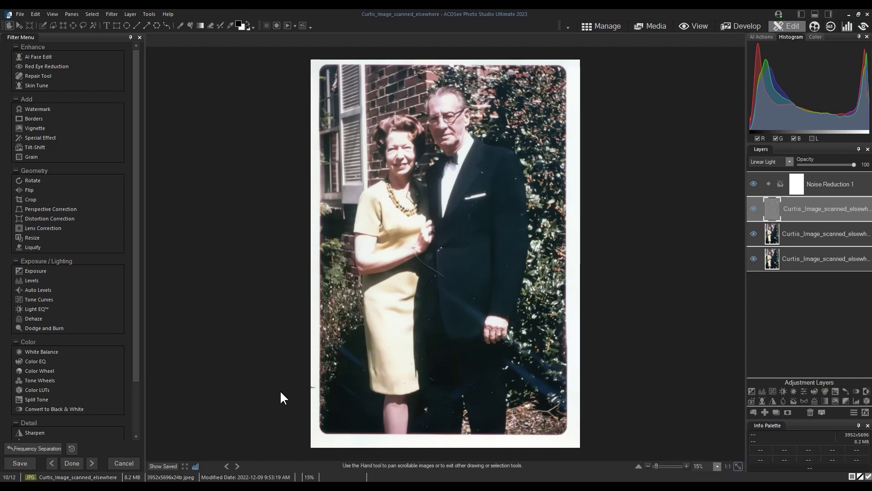
Rename the high- and low-frequency layers to 'High Pass' and 'Low Pass'.
right_click(808, 210)
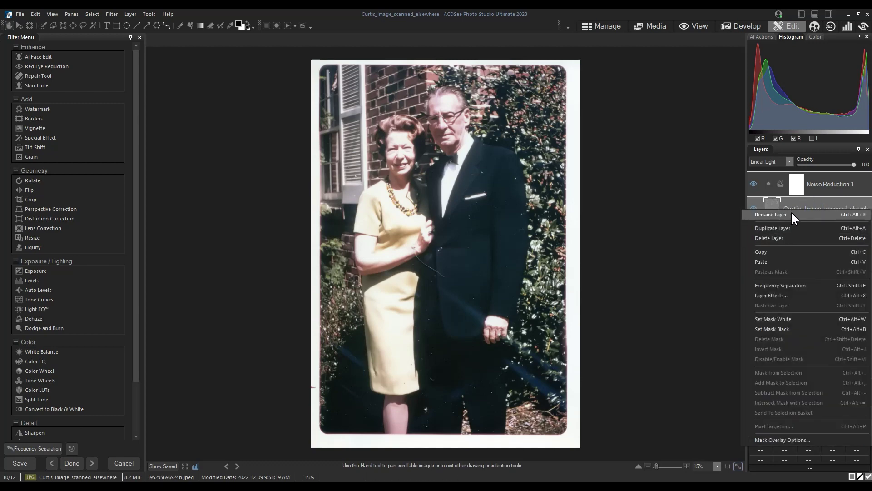
left_click(793, 214)
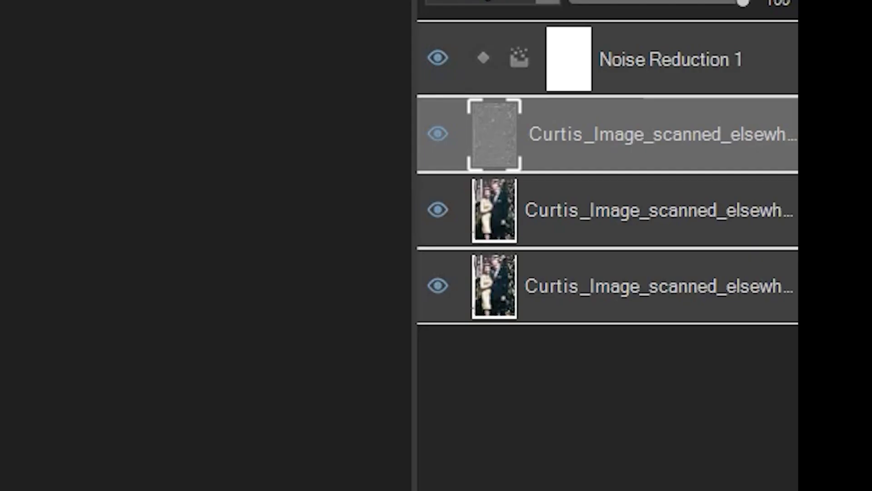
key("Return")
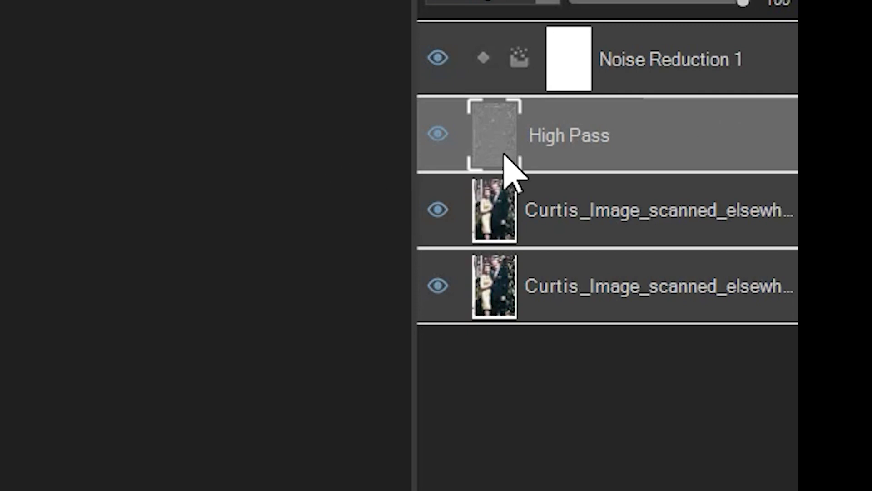
left_click(598, 226)
right_click(598, 226)
left_click(604, 241)
type("Low Pass")
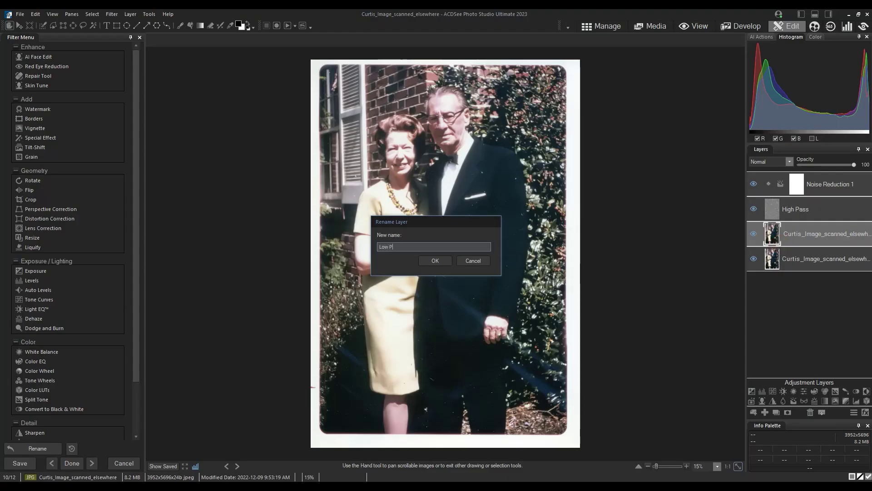
key("Return")
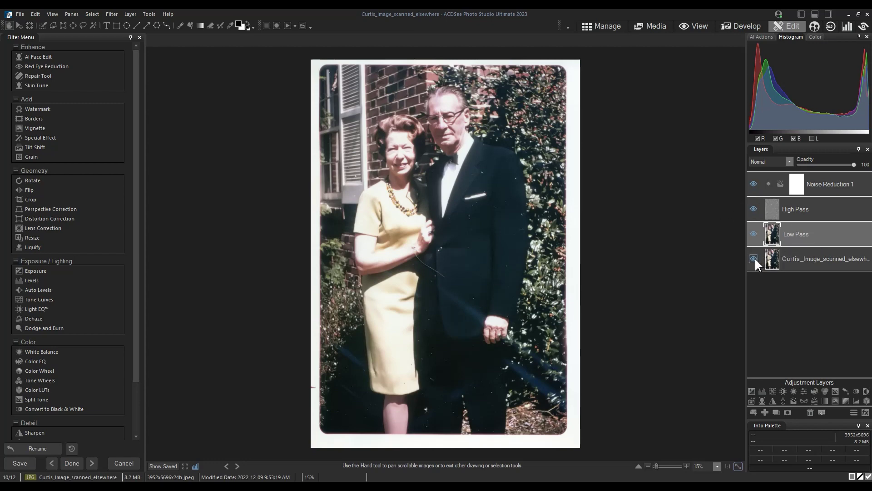
Hide the High Pass layer.
left_click(753, 209)
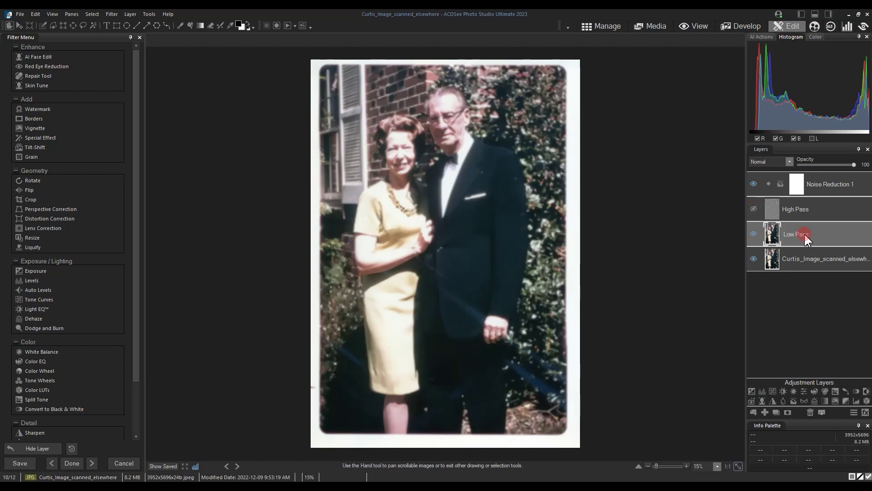
scroll(525, 194, "up", 1)
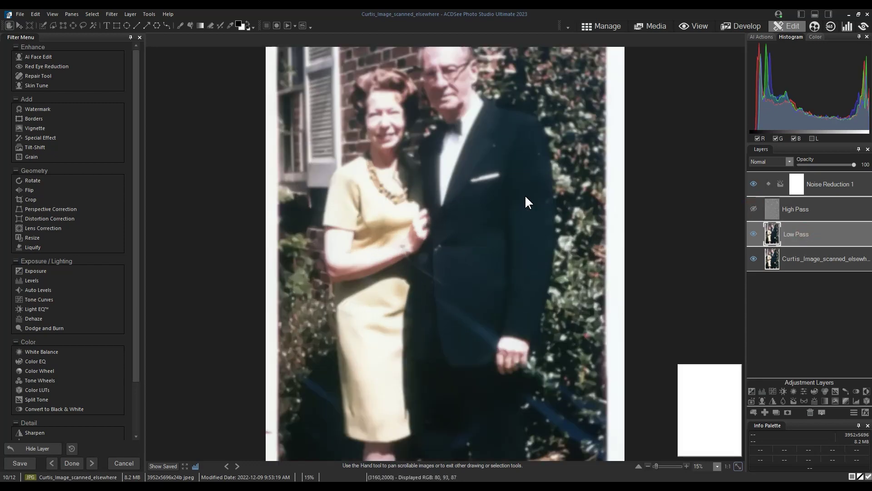
scroll(40, 142, "down", 3)
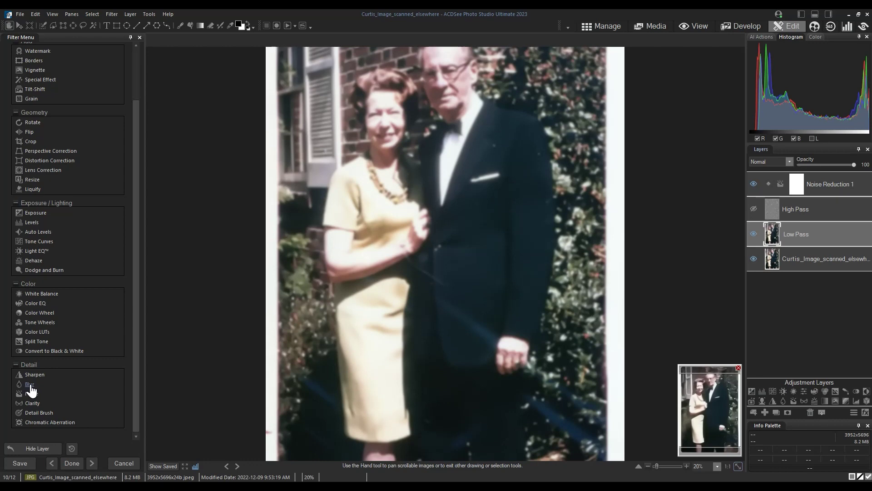
Brush Gaussian Blur over dust specks on the jacket, lapel and trousers.
left_click(31, 384)
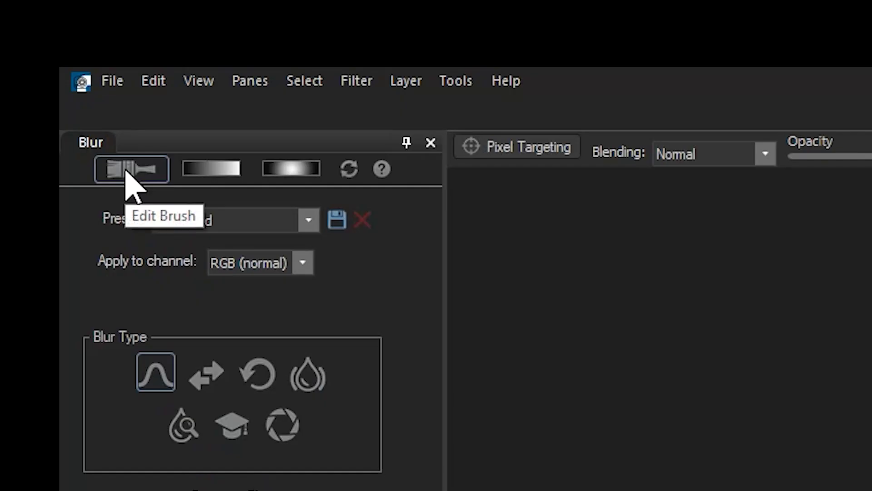
left_click(25, 48)
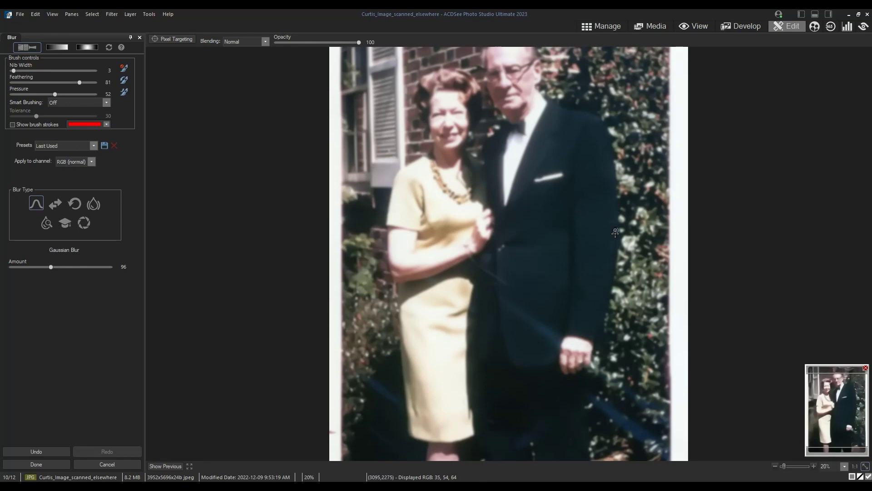
left_click(534, 202)
left_click(491, 287)
left_click_drag(559, 310, 549, 191)
left_click(493, 364)
left_click(569, 384)
left_click(563, 425)
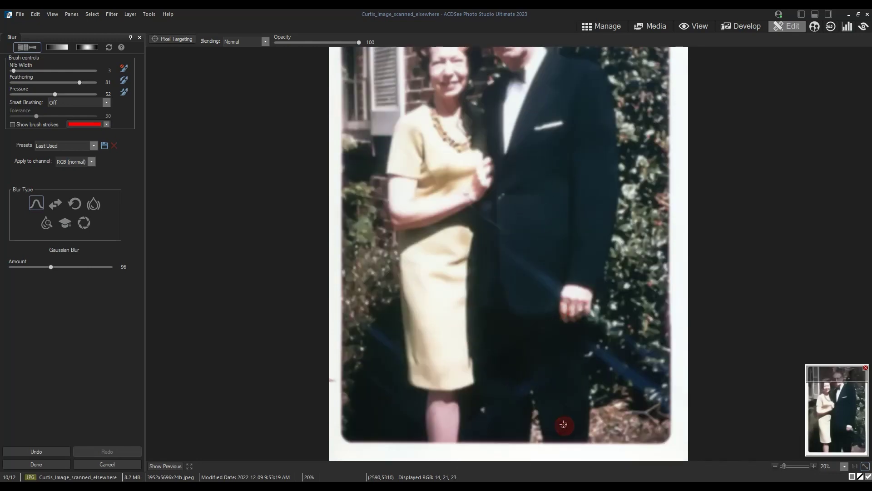
left_click(532, 199)
Set the blur brush width back to 3 and apply the blur brushing.
scroll(532, 200, "up", 1)
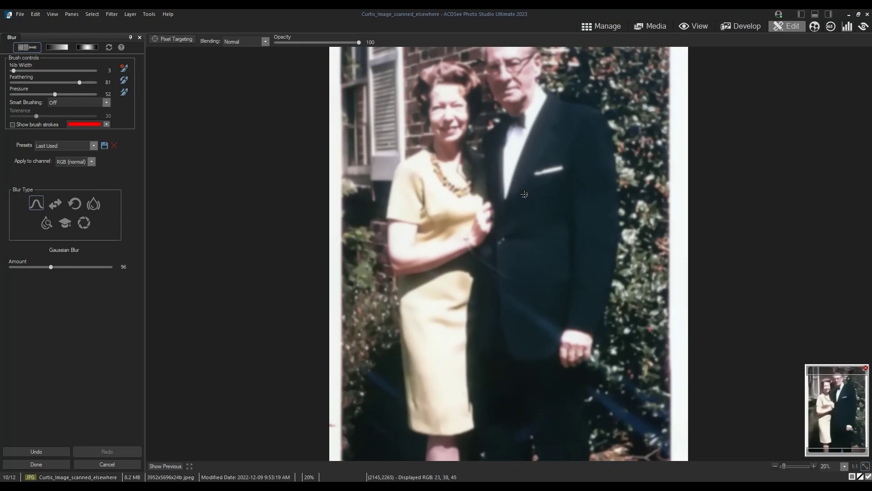
scroll(533, 208, "up", 3, "shift")
scroll(533, 208, "down", 3, "shift")
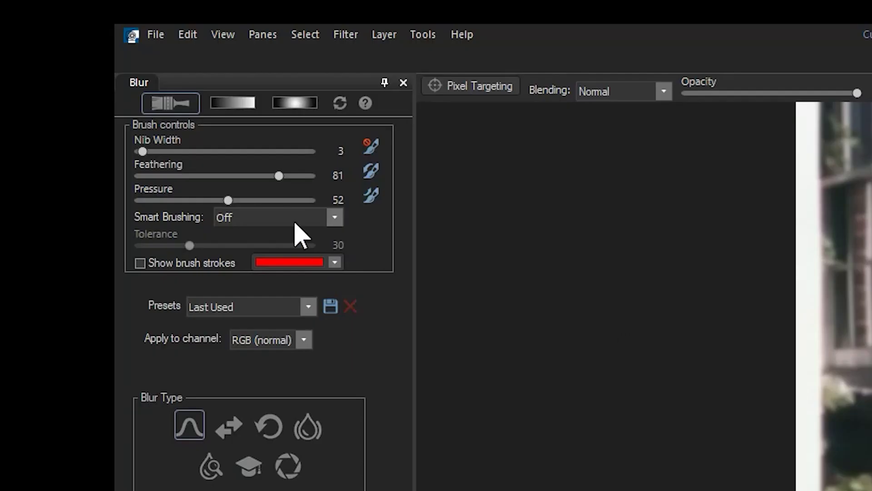
left_click_drag(14, 71, 20, 71)
mouse_move(155, 153)
left_mouse_down()
mouse_move(220, 150)
mouse_move(142, 151)
left_mouse_up()
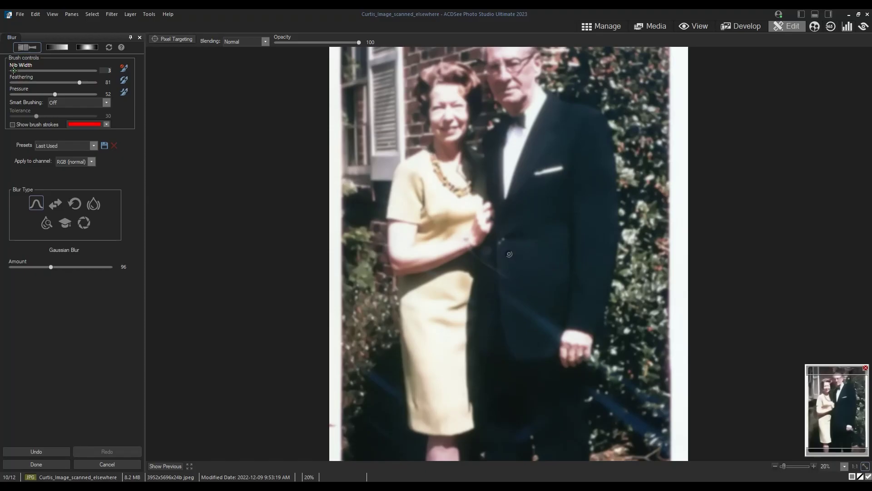
scroll(522, 251, "up", 3, "ctrl")
left_click_drag(619, 327, 576, 185)
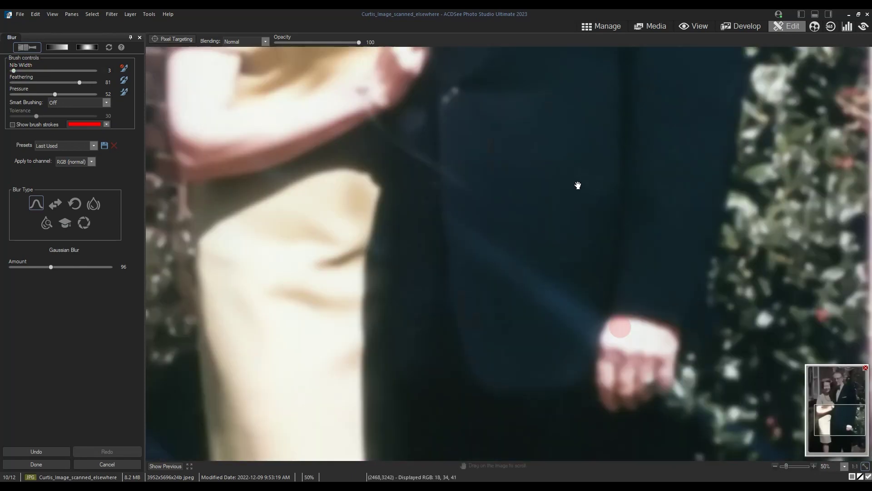
left_click(36, 463)
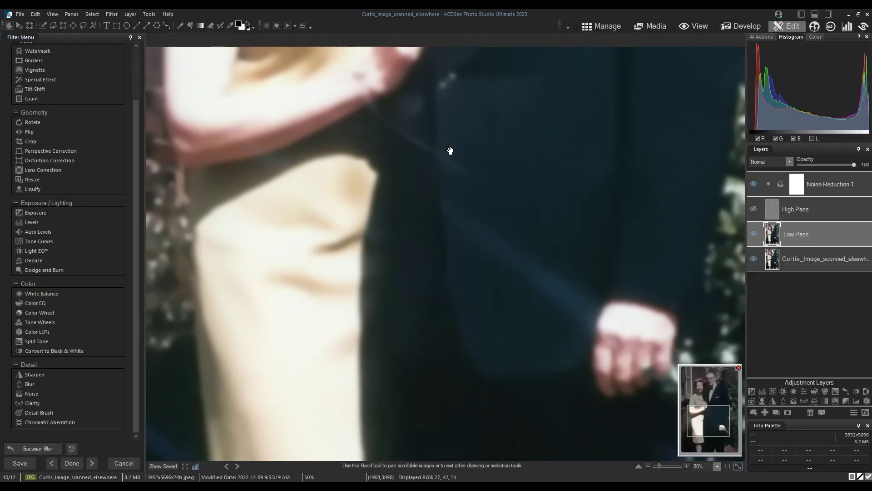
scroll(69, 200, "up", 2)
scroll(65, 188, "up", 1)
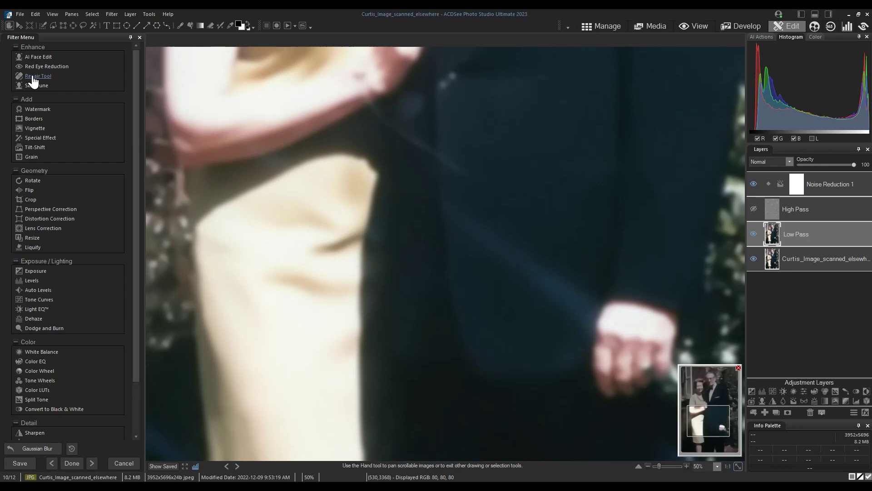
Smart Erase the light scratch beside the woman's arm and finish the repair.
left_click(32, 76)
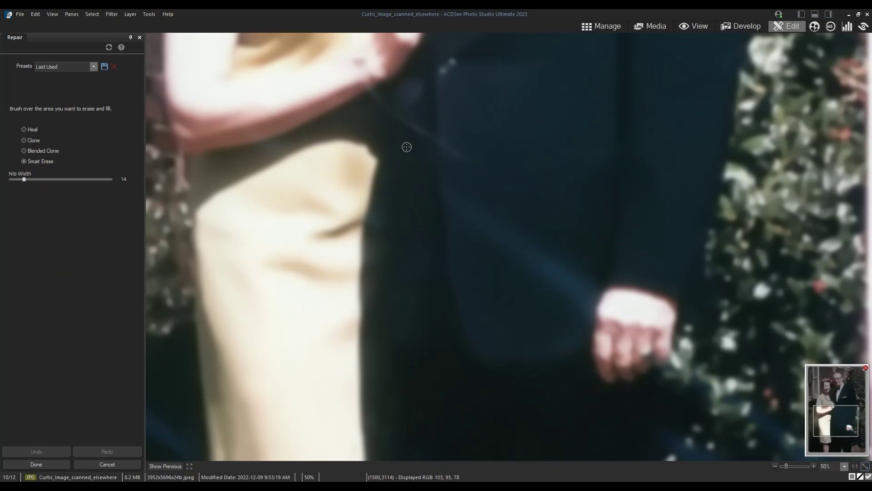
left_click_drag(397, 152, 451, 264)
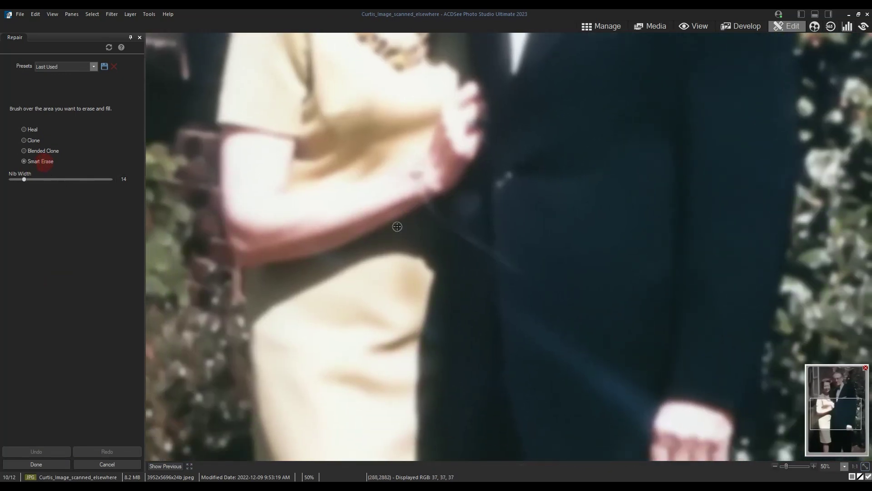
scroll(424, 189, "up", 4)
mouse_move(419, 191)
left_mouse_down()
mouse_move(451, 227)
mouse_move(520, 269)
left_mouse_up()
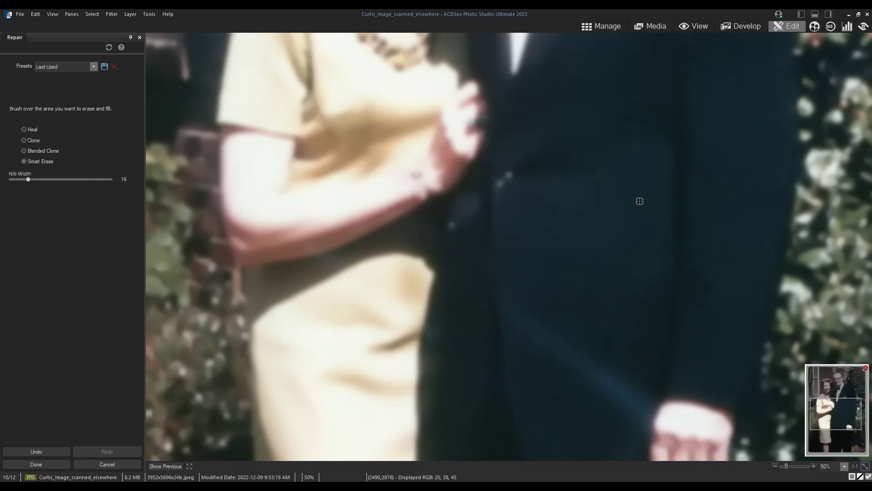
scroll(458, 232, "up", 5)
left_click(27, 464)
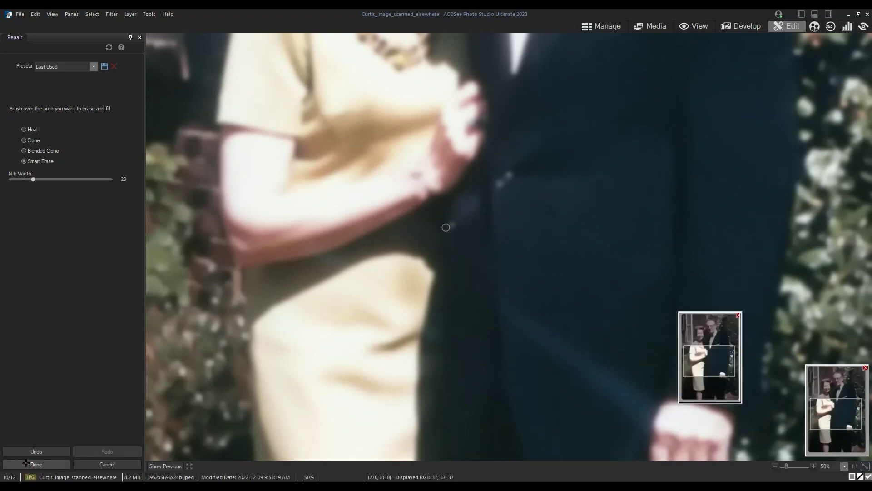
Zoom out to 20%, make the High Pass layer visible, and reopen the Repair Tool.
scroll(561, 243, "down", 3)
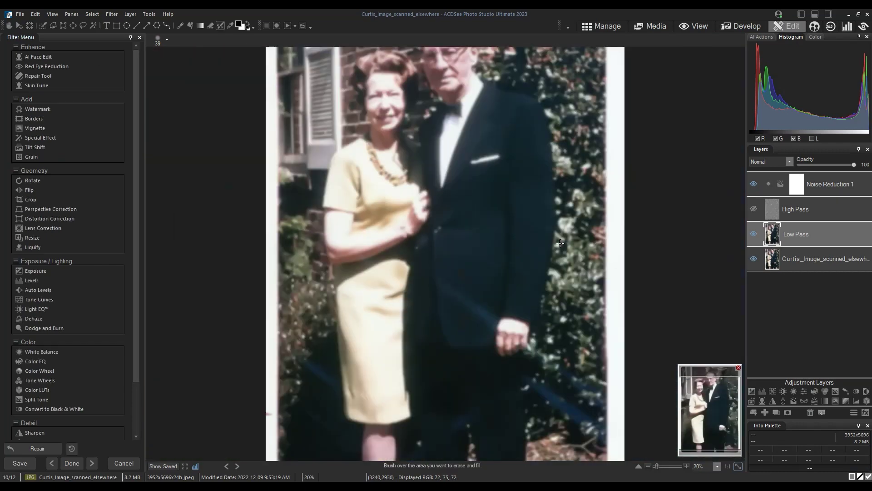
left_click(754, 209)
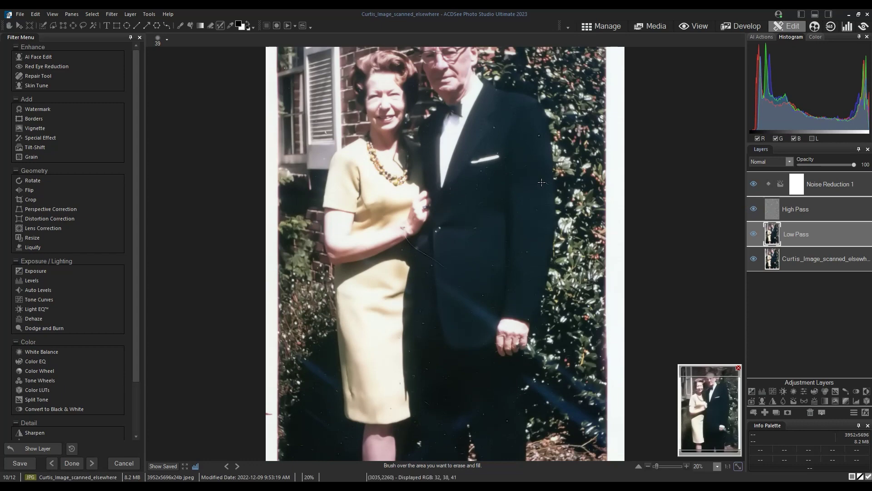
left_click(38, 76)
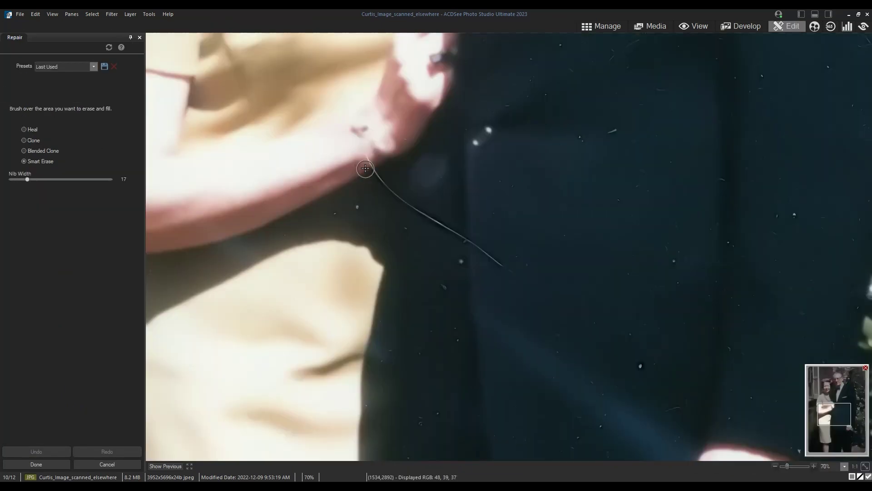
Smart Erase the long scratch running down from the arm and nearby jacket specks.
mouse_move(363, 152)
left_mouse_down()
mouse_move(396, 196)
mouse_move(498, 263)
mouse_move(509, 259)
left_mouse_up()
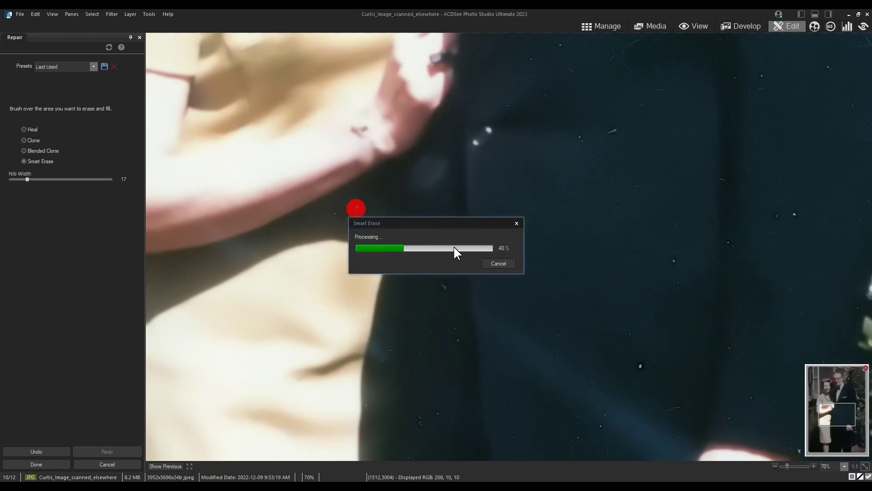
left_click(460, 261)
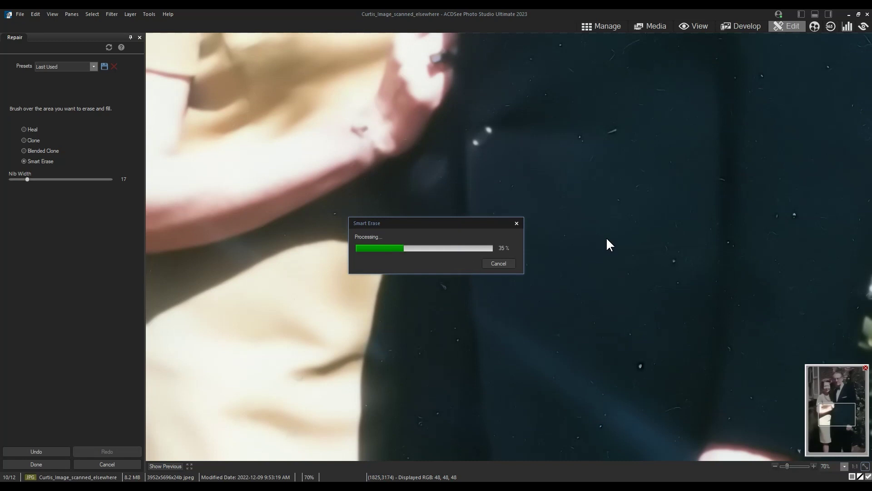
left_click_drag(625, 130, 629, 128)
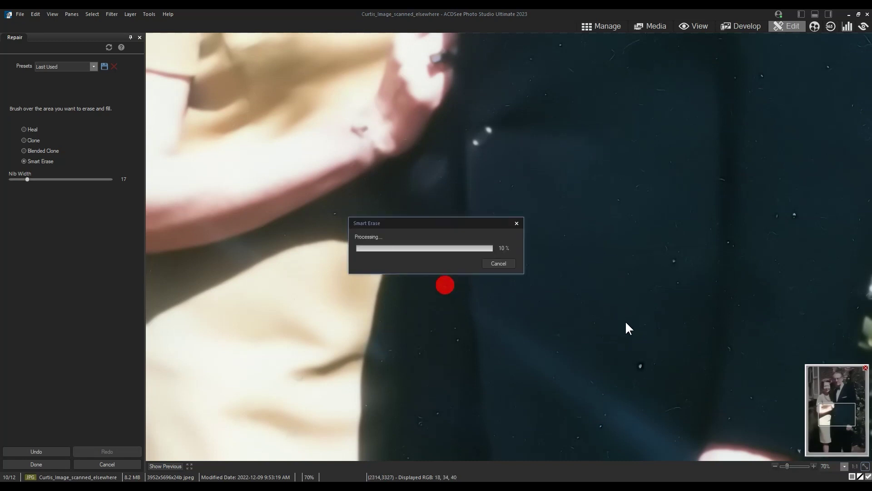
left_click(639, 366)
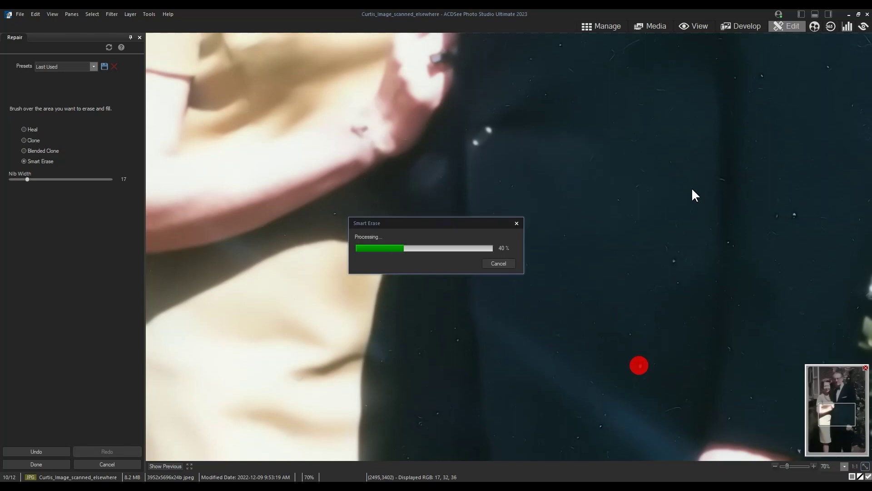
scroll(693, 188, "down", 4)
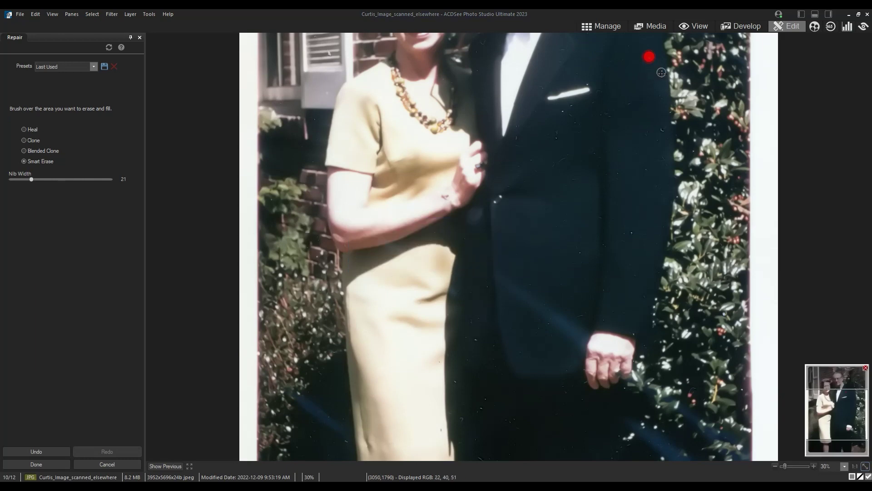
Smart Erase specks and a short scratch on the man's shoulder, suit front and sleeve.
left_click(664, 129)
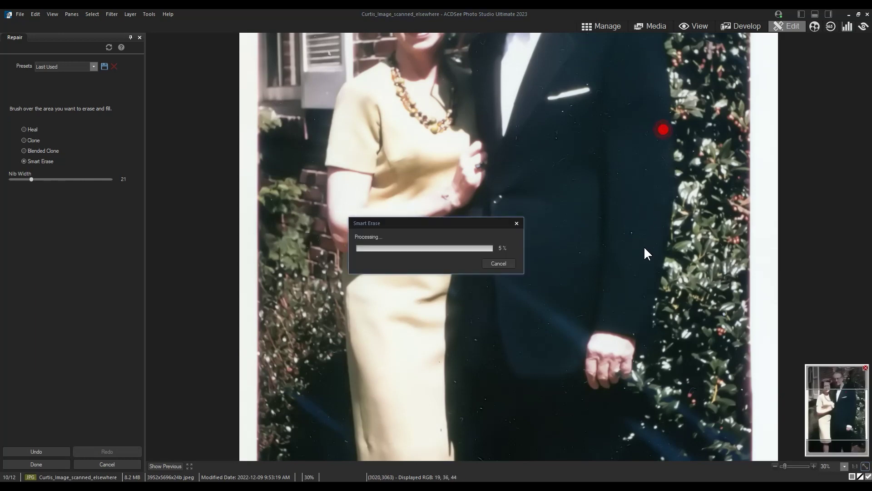
left_click_drag(636, 232, 620, 232)
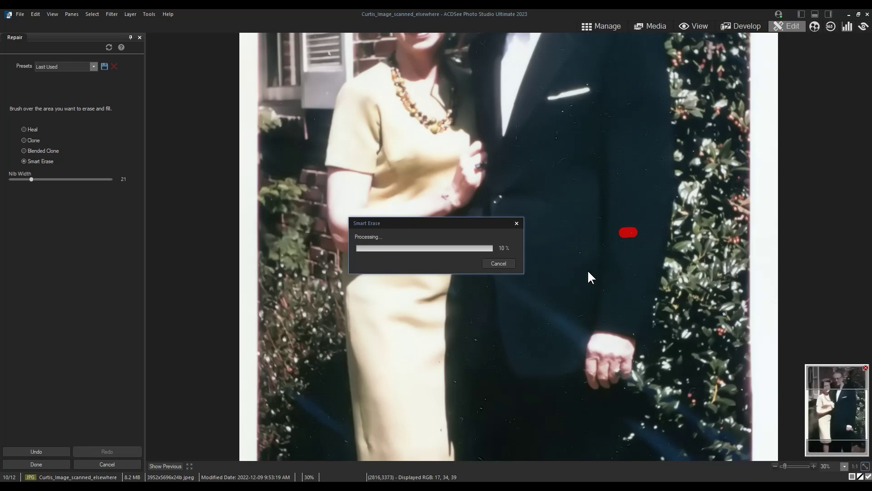
left_click(580, 250)
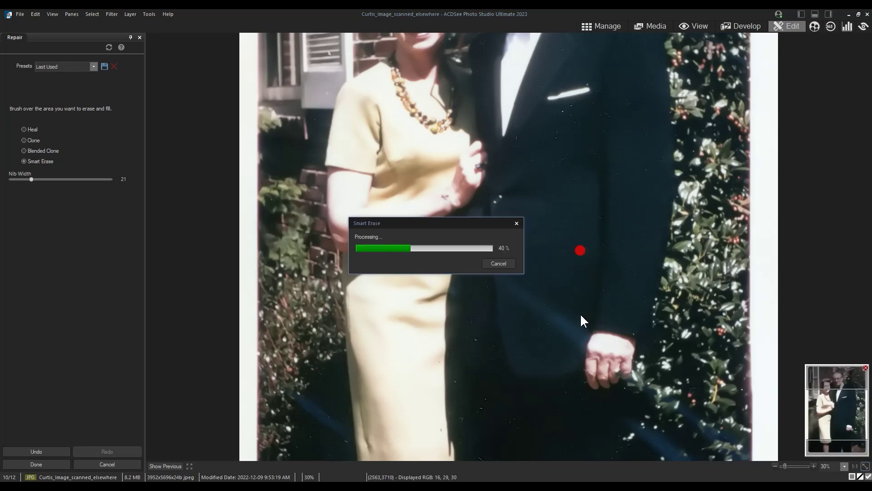
left_click(580, 314)
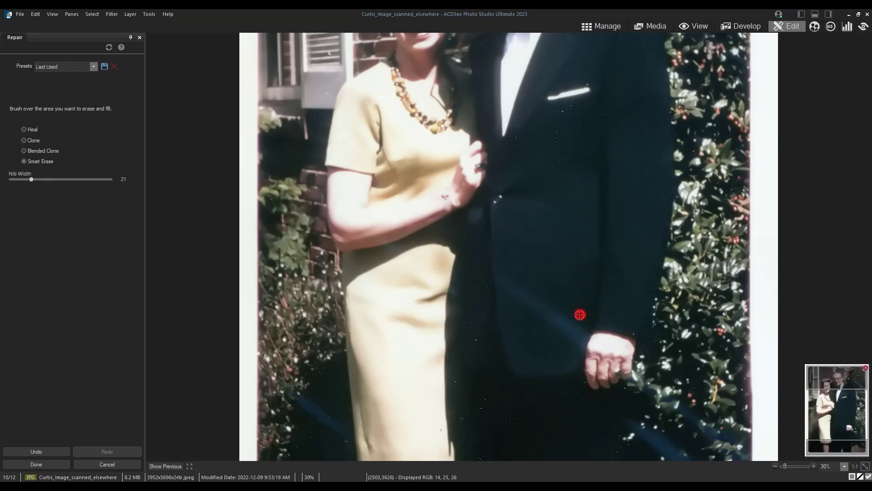
left_click(633, 331)
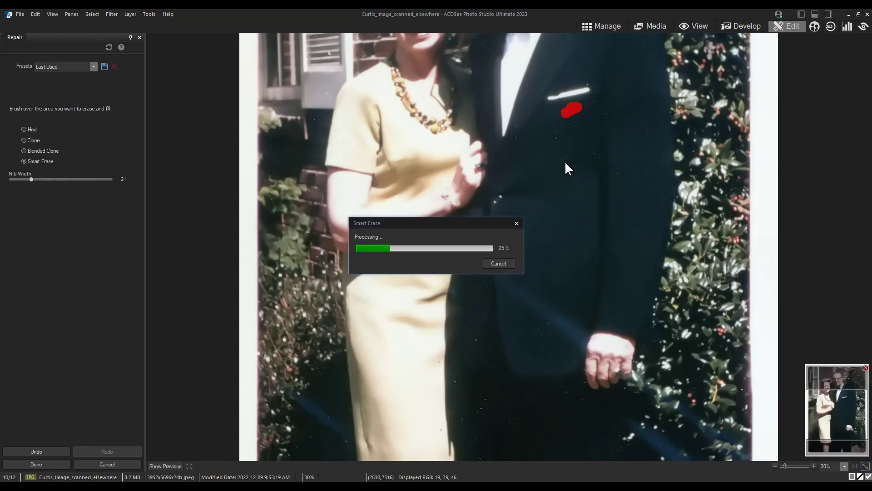
left_click(647, 166)
left_click(475, 340)
scroll(508, 247, "up", 1)
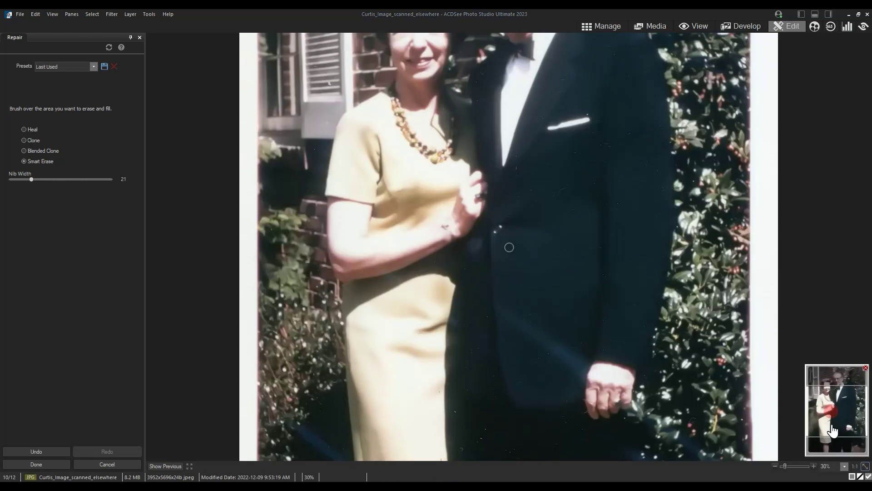
scroll(489, 367, "down", 5)
Erase specks on the jacket hem, trousers, bottom edge and upper jacket.
left_click(482, 325)
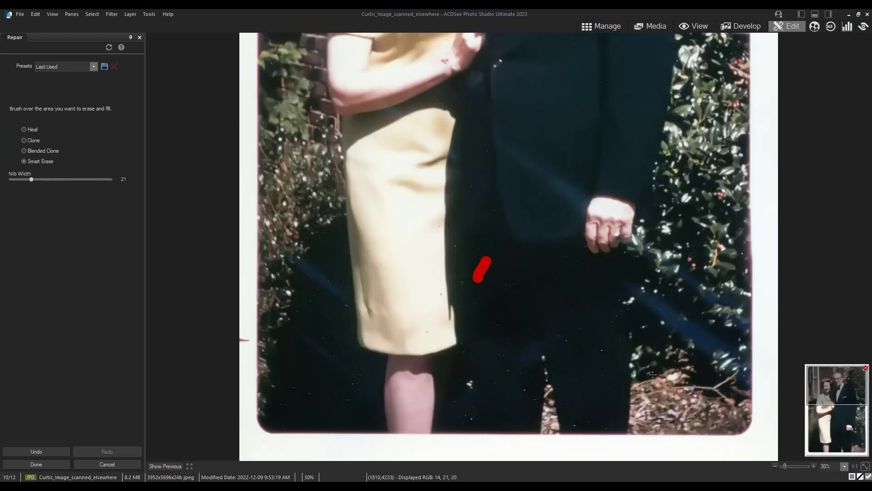
left_click(561, 335)
left_click(603, 351)
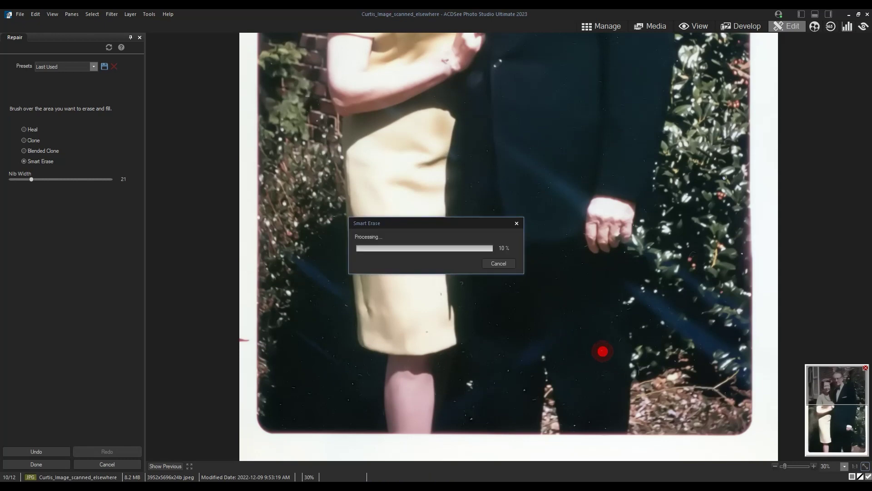
left_click(522, 392)
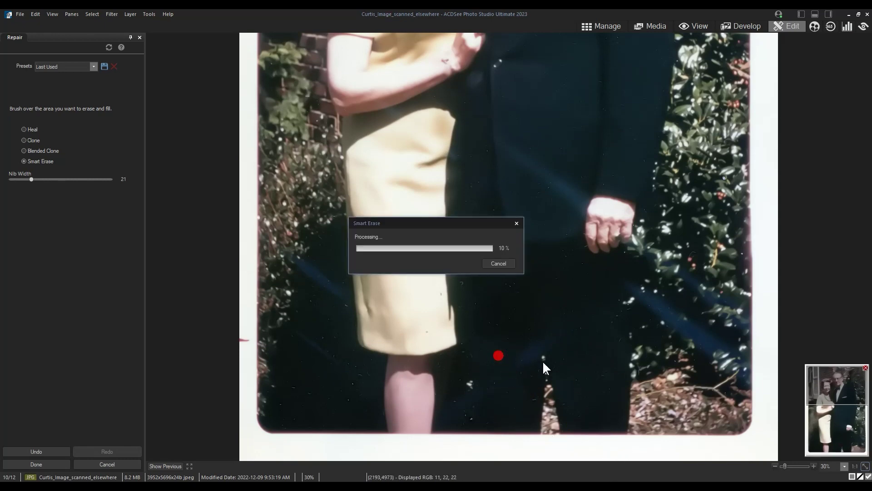
left_click(535, 398)
left_click(475, 184)
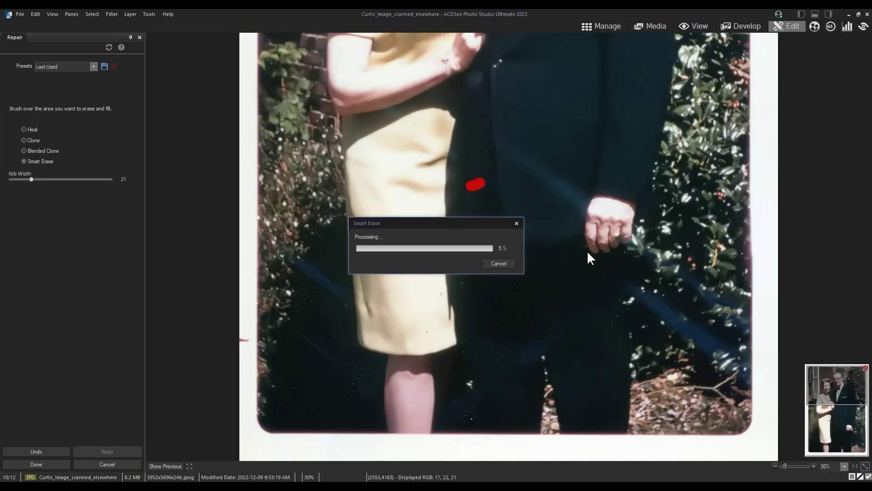
left_click(604, 184)
left_click(601, 83)
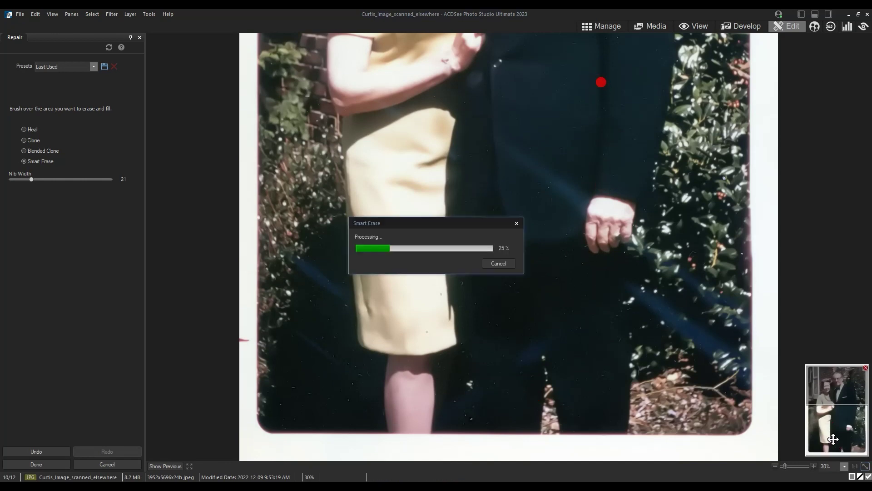
Erase the remaining specks on the collar, lapel, jacket front and pocket square.
left_click_drag(838, 434, 837, 406)
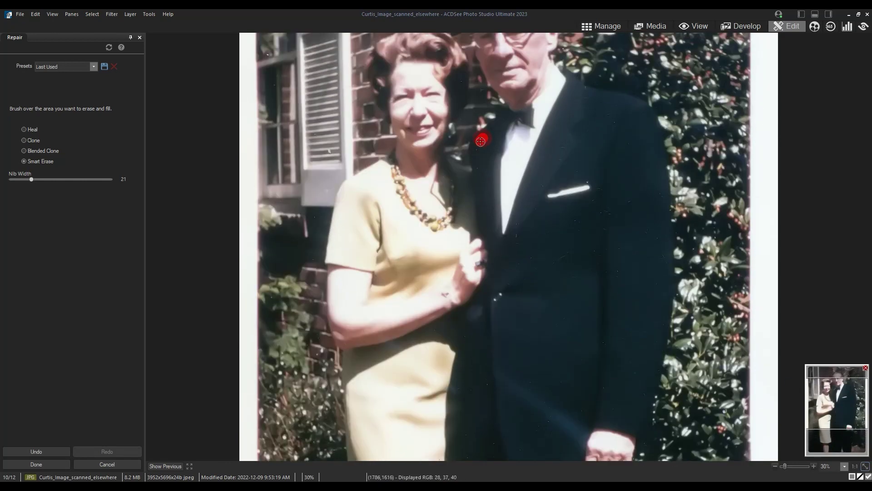
left_click(609, 113)
left_click(604, 212)
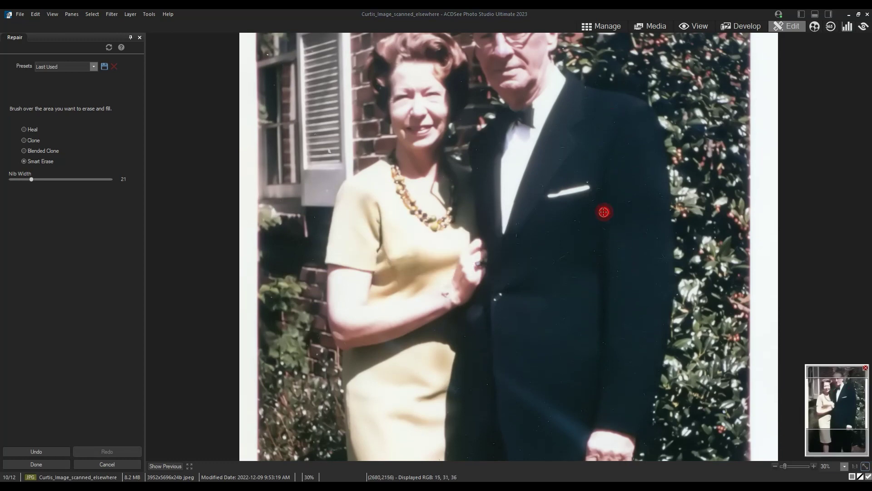
left_click(628, 198)
left_click(563, 144)
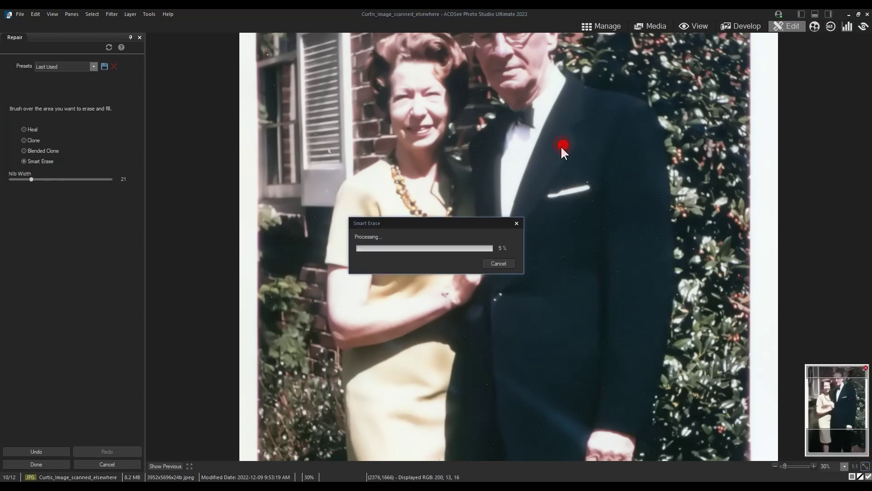
left_click(516, 232)
left_click(664, 257)
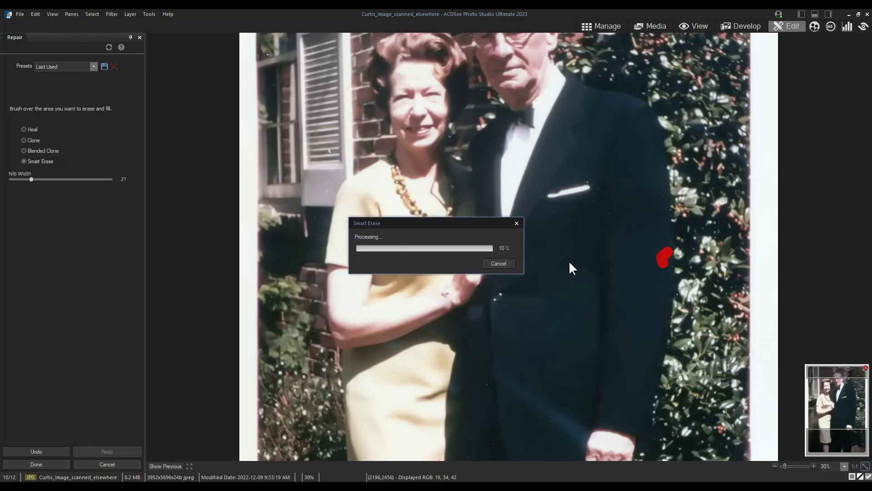
left_click(562, 253)
left_click(589, 179)
scroll(551, 287, "down", 2)
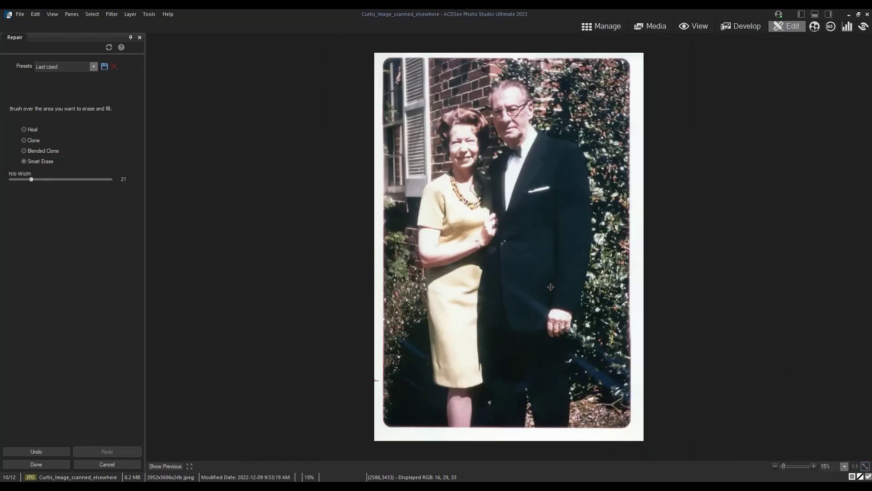